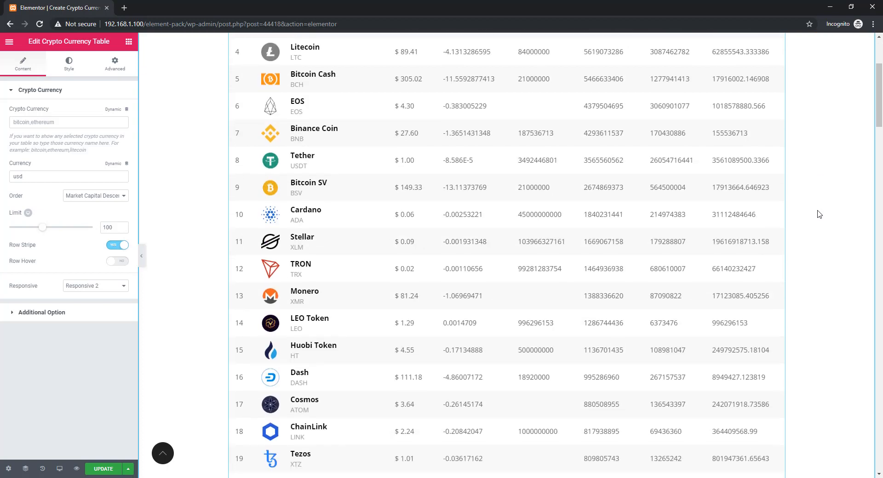
Limit the crypto currency table to 10 entries
scroll(819, 215, down, 12)
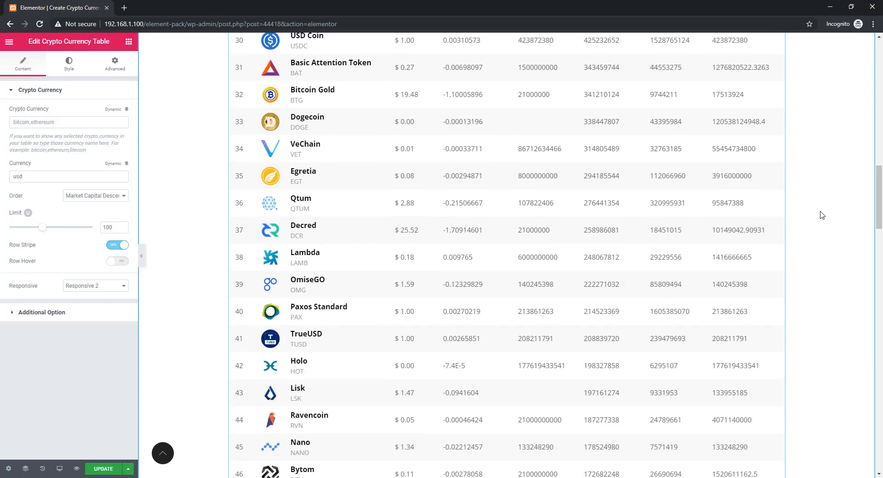
scroll(822, 216, down, 11)
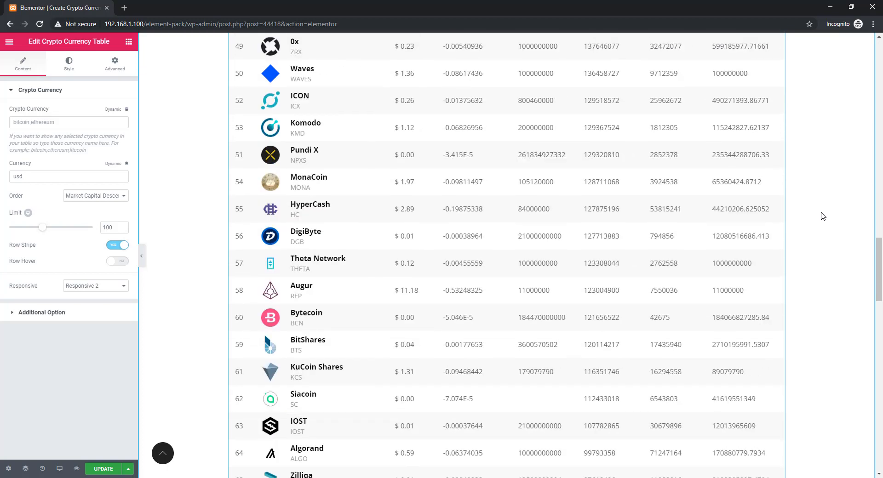
scroll(824, 216, down, 12)
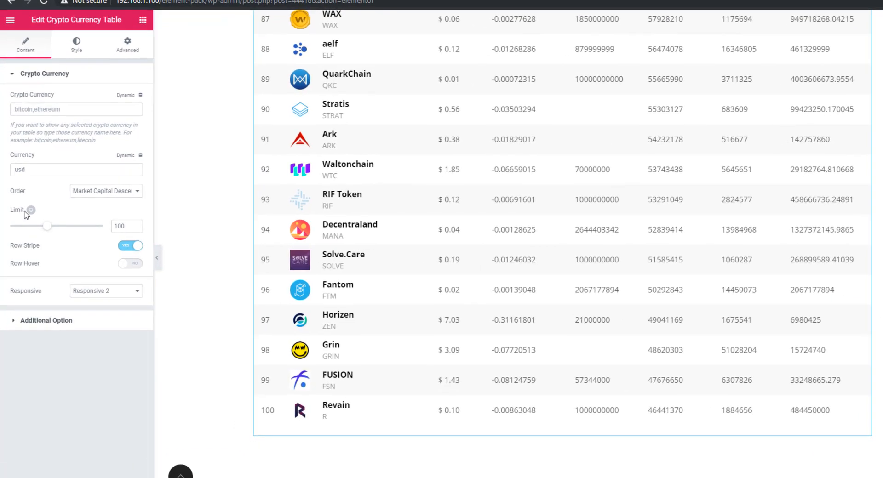
double_click(122, 225)
text(1)
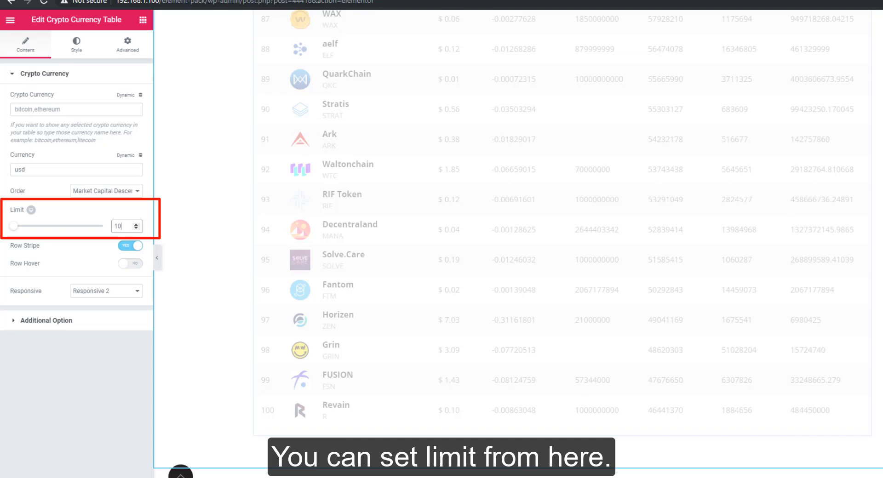
scroll(306, 132, up, 4)
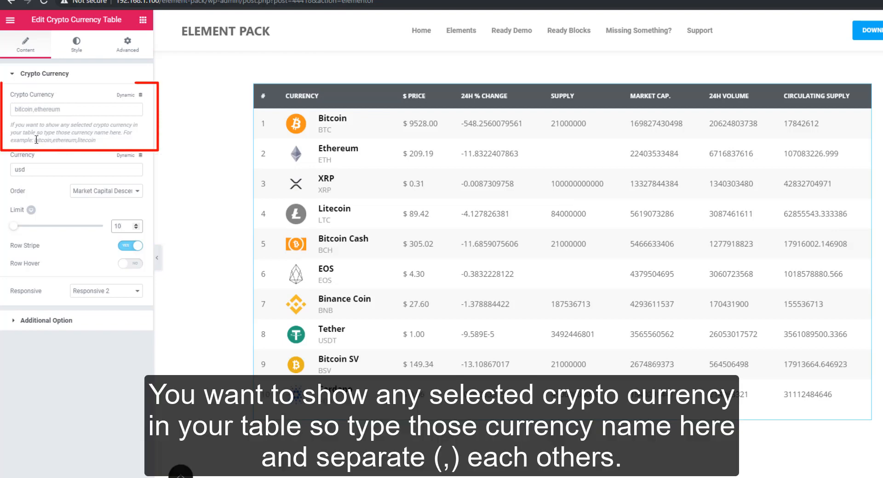
Restrict the table to the coins bitcoin, ethereum, cardano, litecoin, stellar, iota, neo, eos, dash and tezos, entered as a comma-separated list
drag(35, 141, 96, 143)
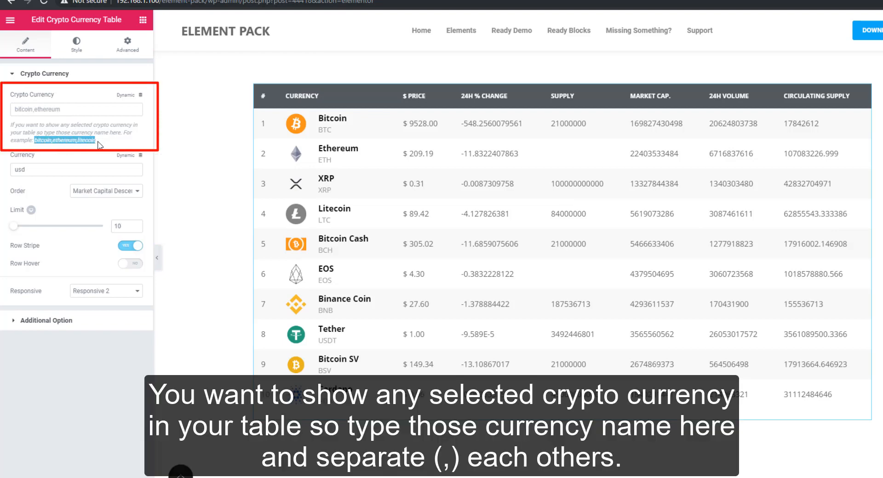
click(78, 110)
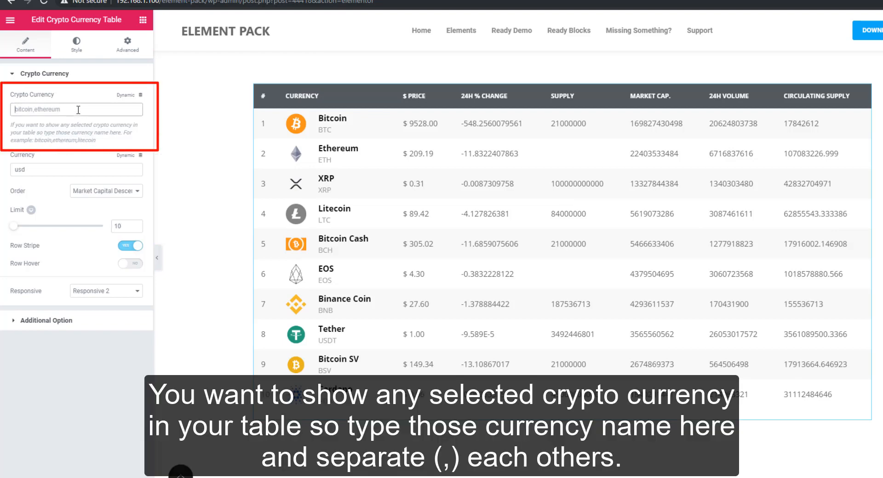
key(ctrl+v)
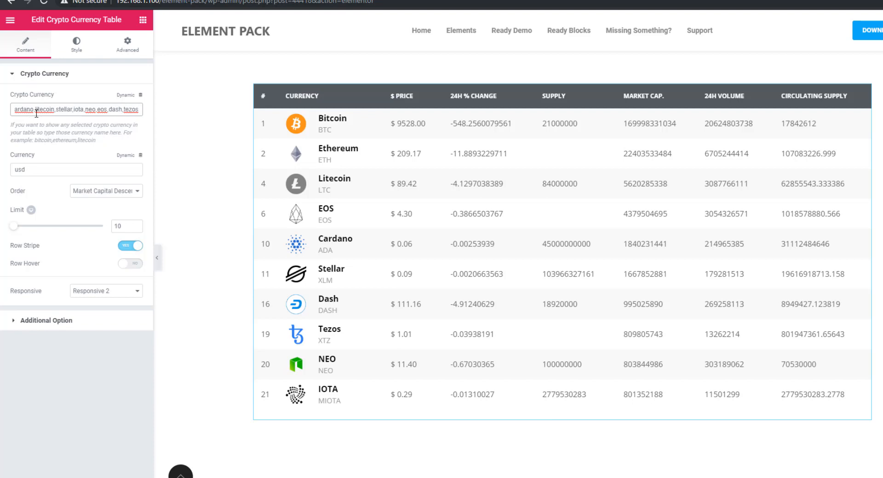
drag(33, 169, 9, 171)
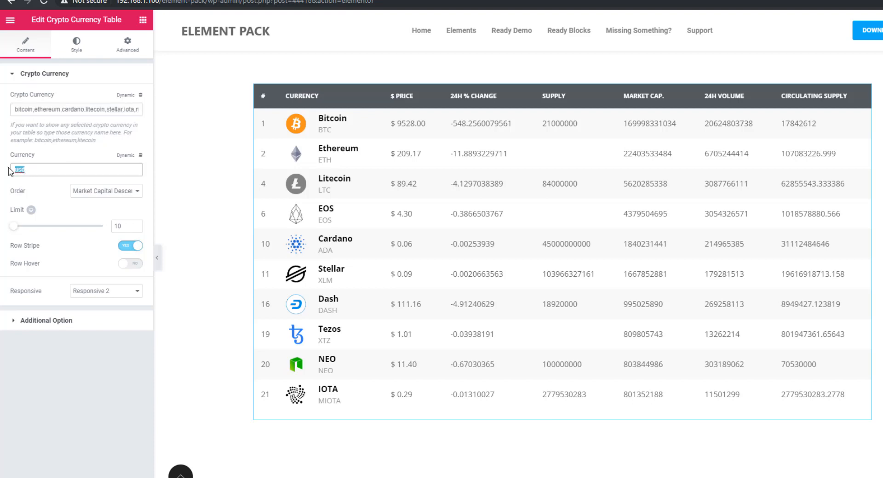
click(36, 183)
Try the Market Capital Ascending and Volume Ascending orders for the table, and return it to Market Capital Descending
click(113, 192)
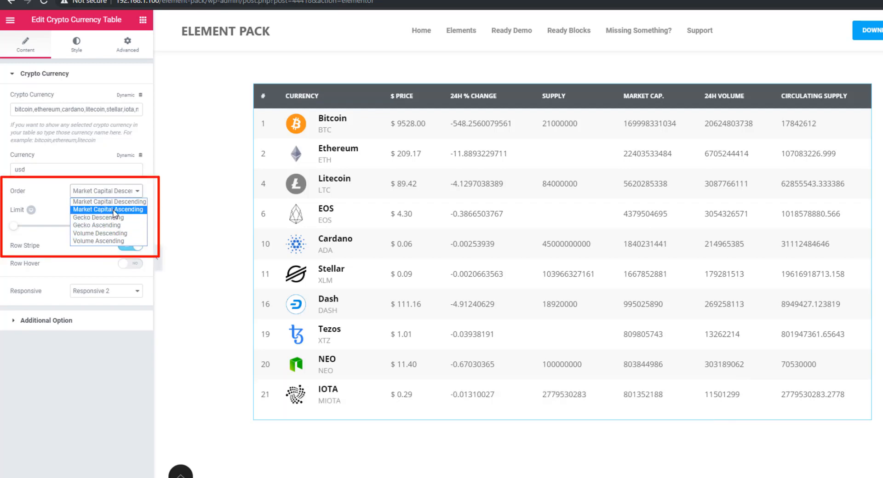
click(115, 209)
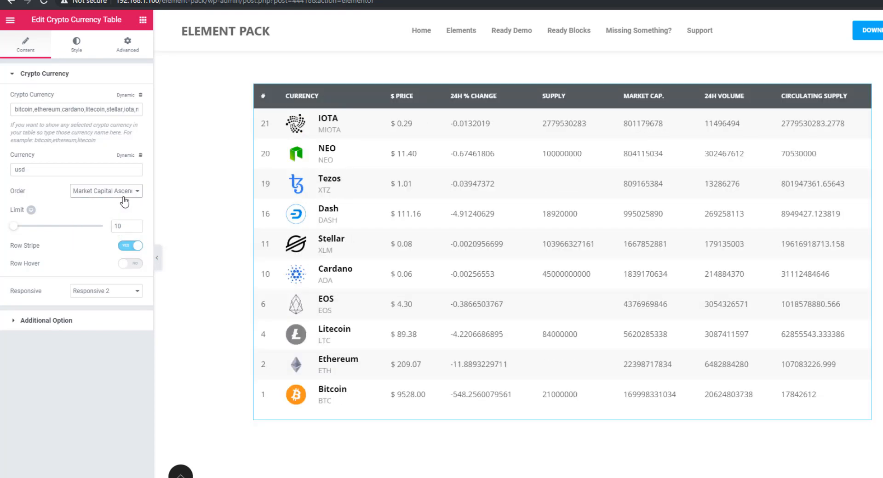
click(125, 193)
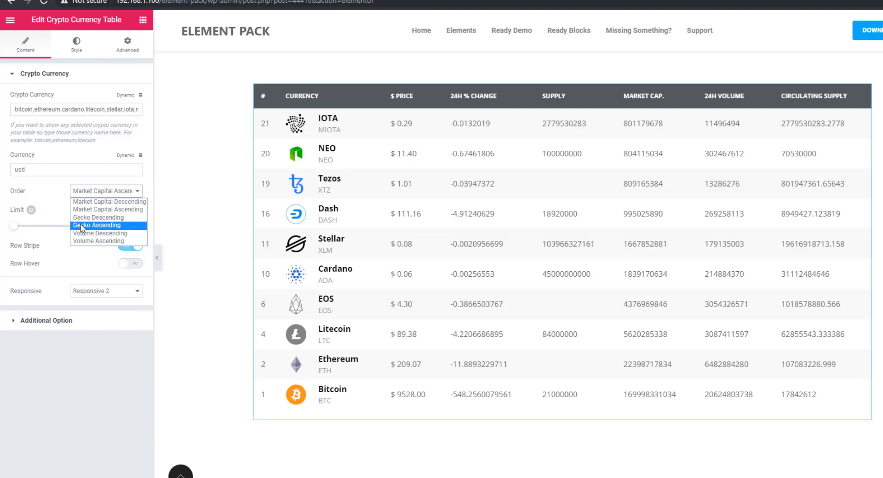
click(114, 241)
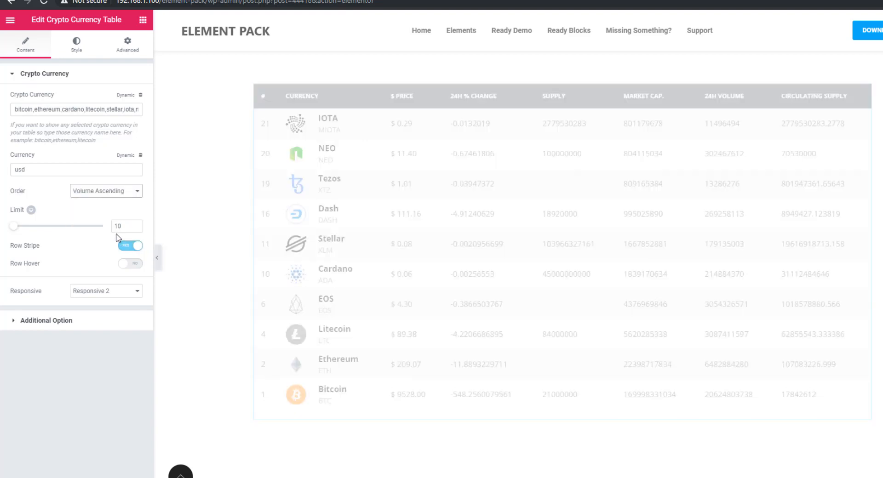
click(109, 192)
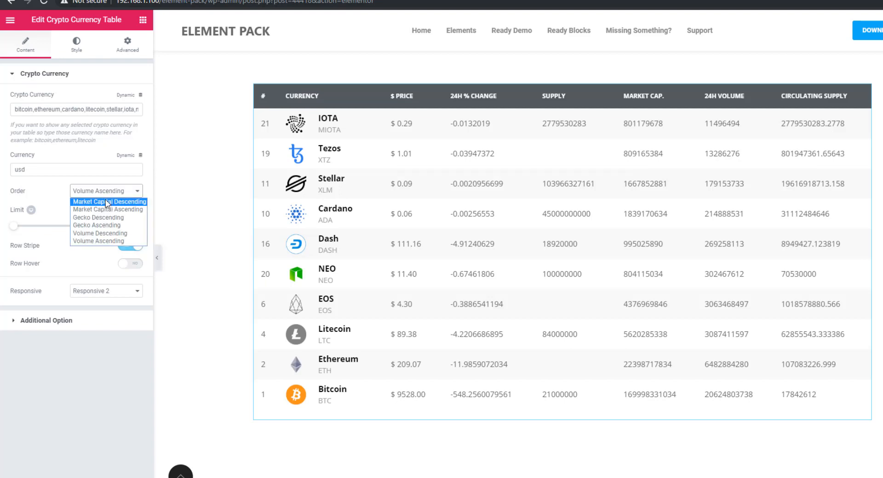
click(106, 199)
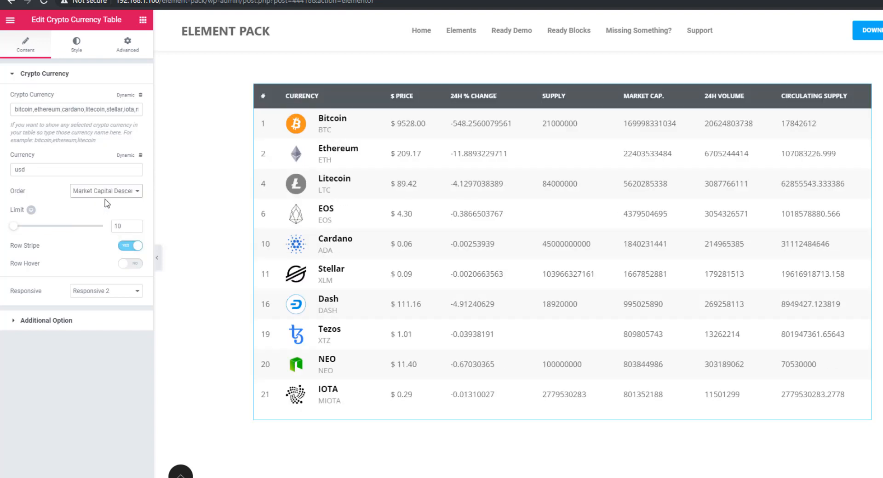
Switch the table's row stripe off and back on, and enable row hover
click(124, 249)
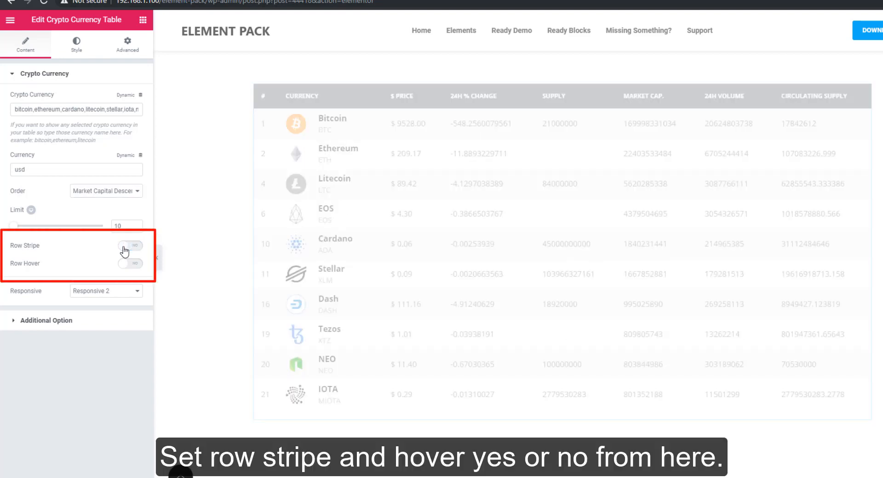
click(126, 250)
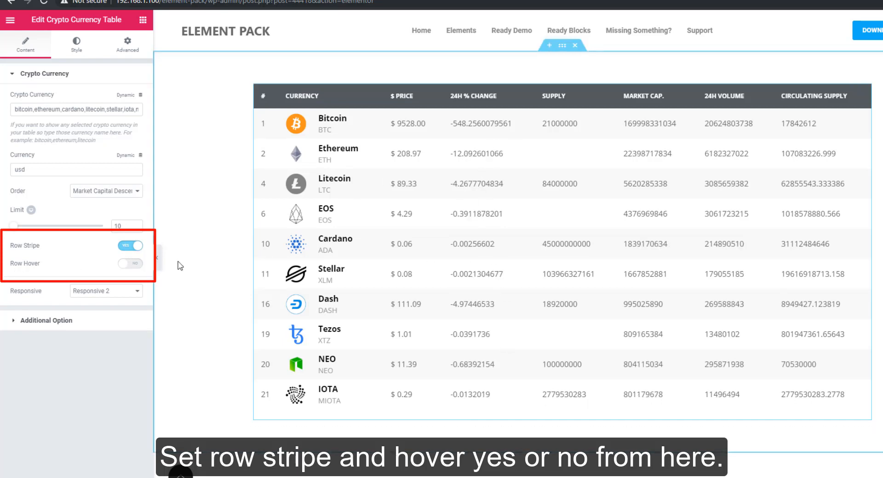
click(134, 265)
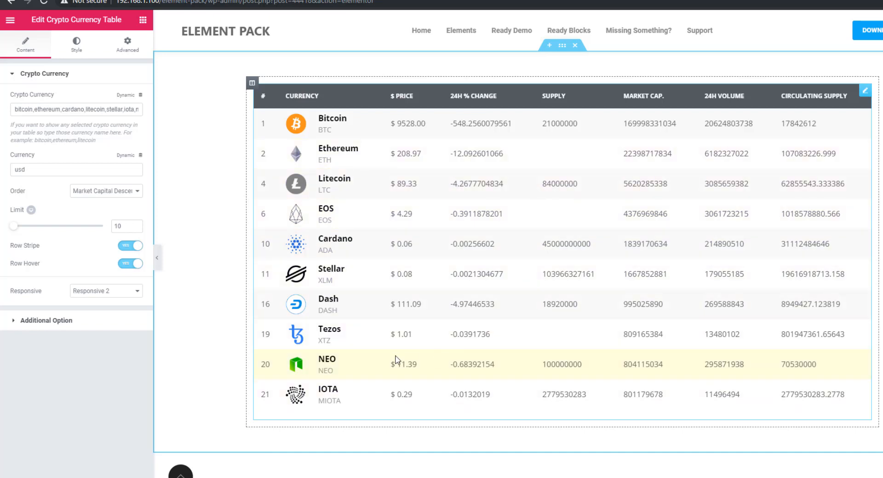
Try hiding the currency image and the circulating supply column in the additional options, showing each again
click(52, 321)
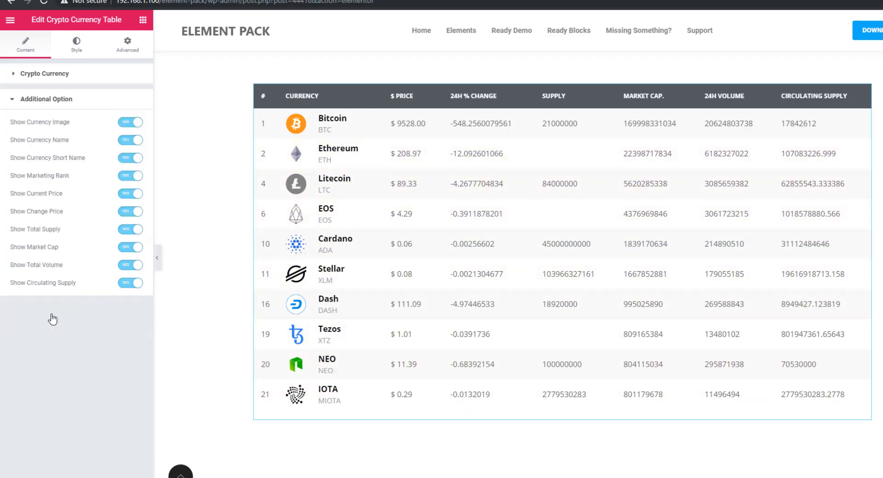
click(122, 123)
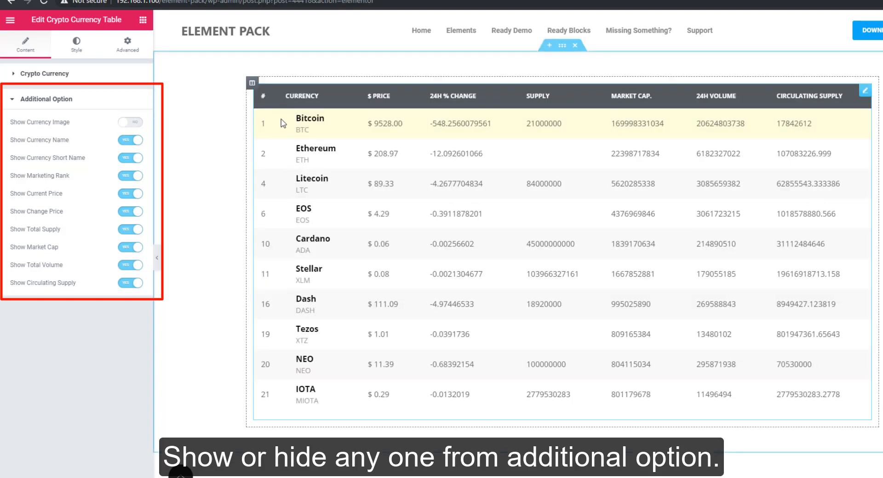
click(123, 124)
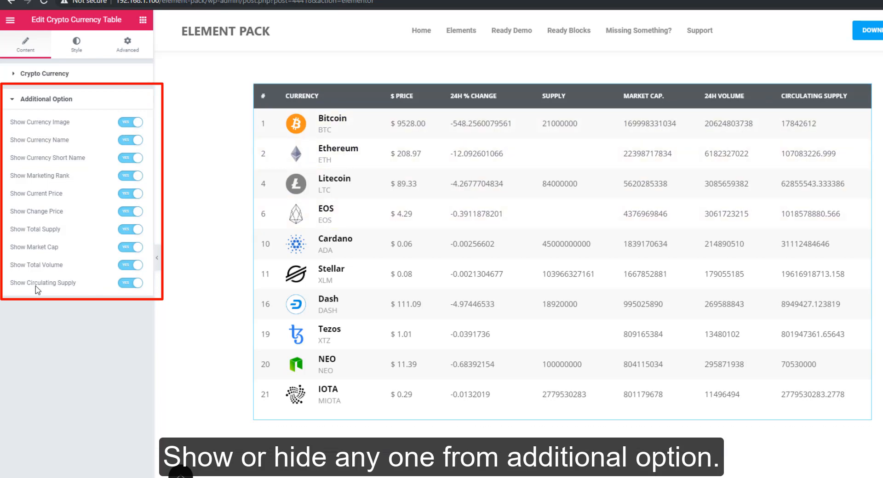
click(137, 285)
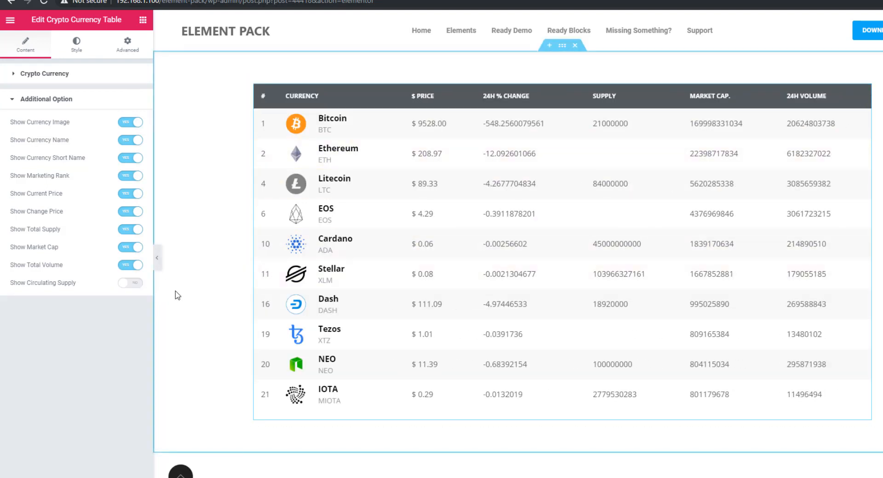
click(131, 285)
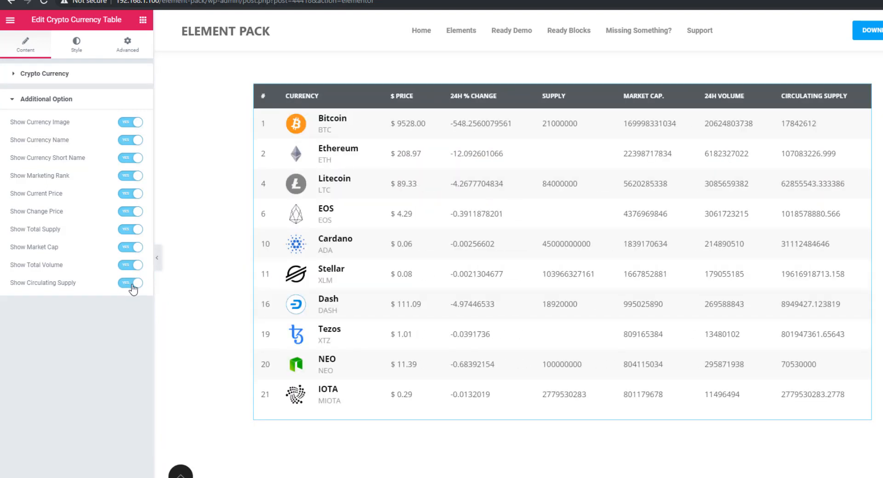
Set the table header's normal background color to #19b5fe
click(74, 53)
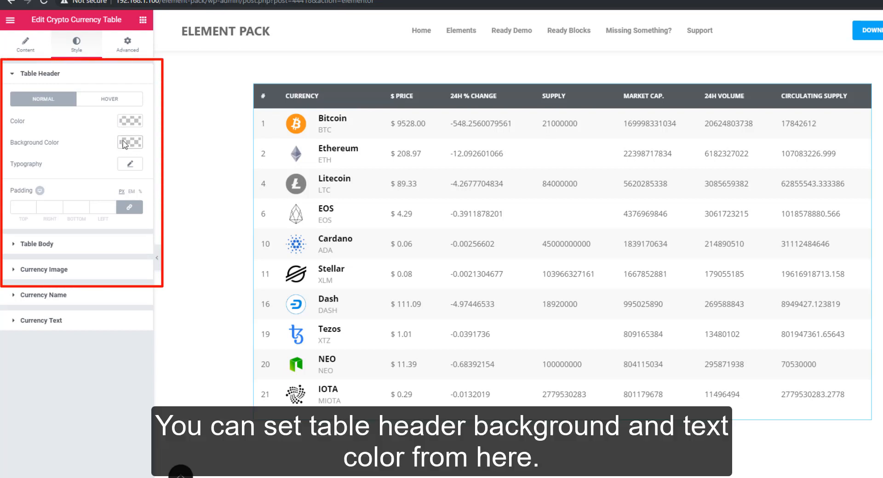
click(124, 143)
click(35, 143)
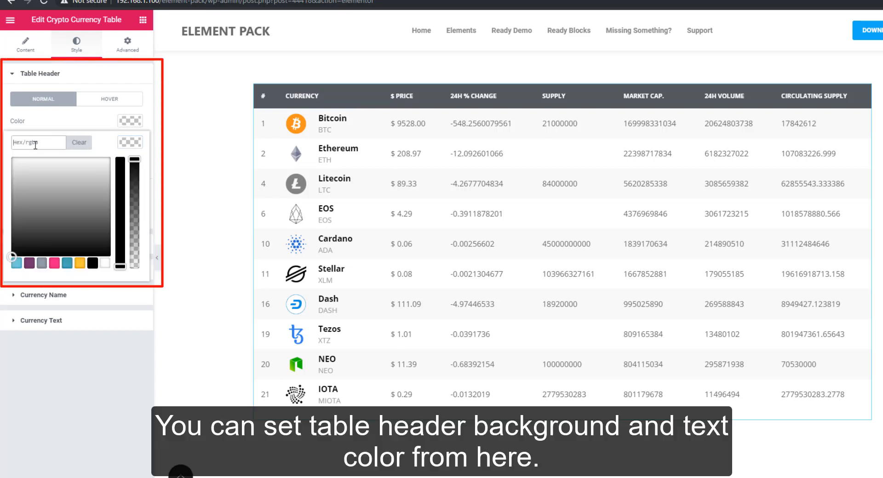
text(#19b5fe)
click(130, 142)
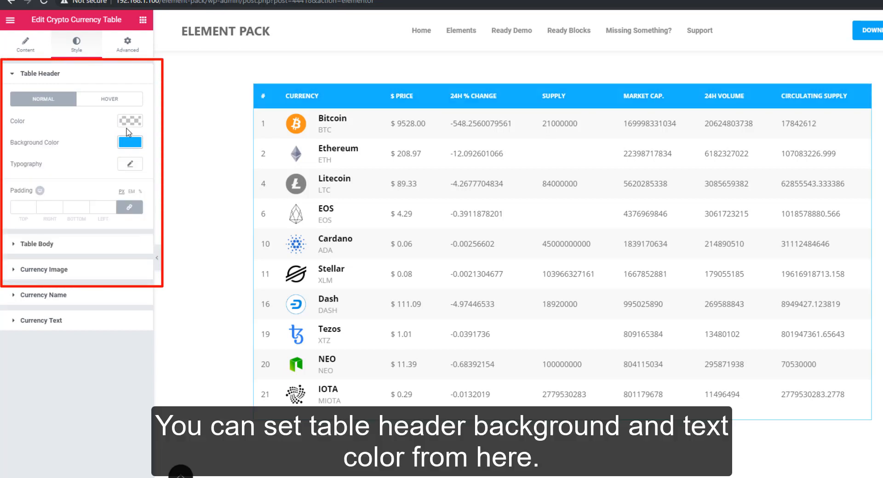
Set the table header's normal text color to white (#ffffff)
click(131, 120)
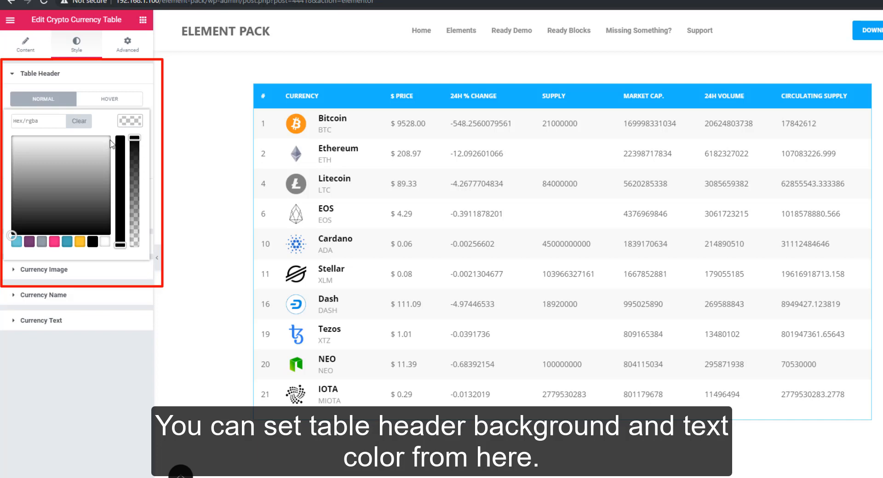
click(29, 243)
click(105, 242)
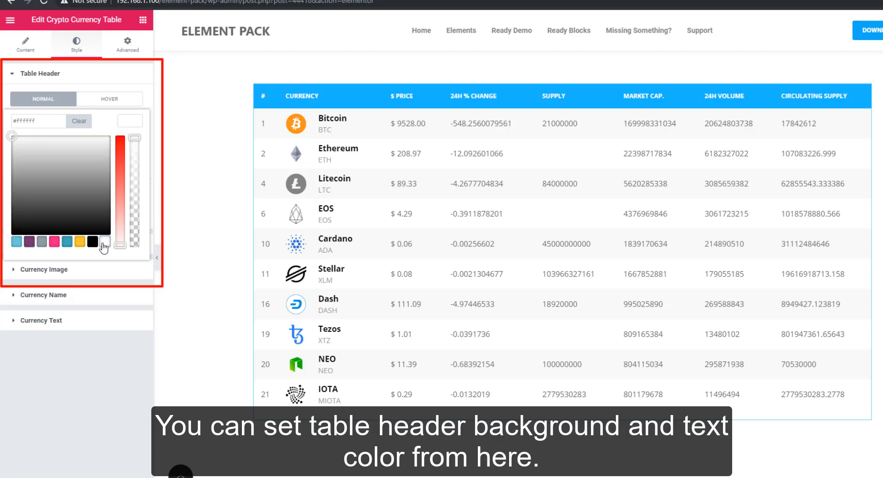
click(124, 122)
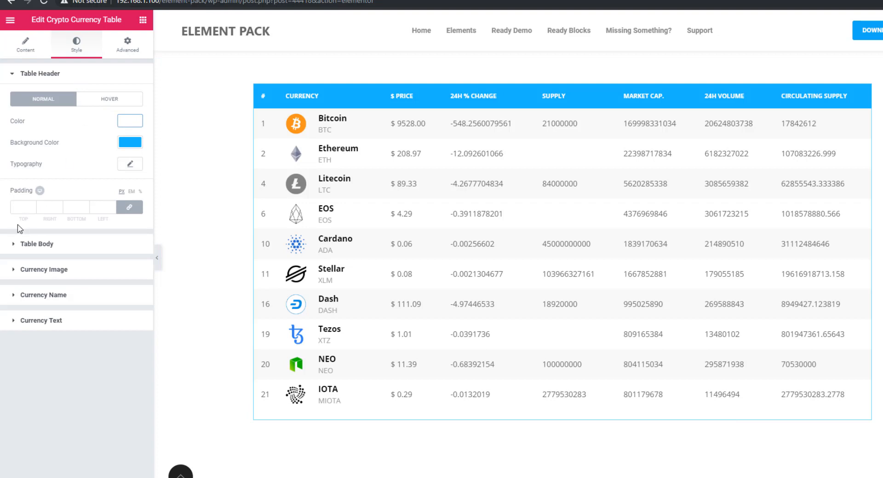
Try a Dotted border on the table body, and set its border style to Solid with a width of 3
click(93, 78)
click(69, 103)
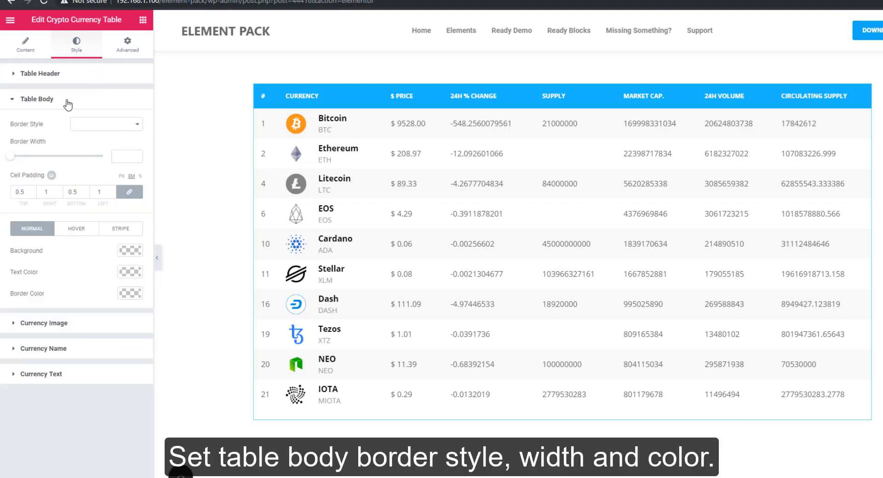
click(110, 124)
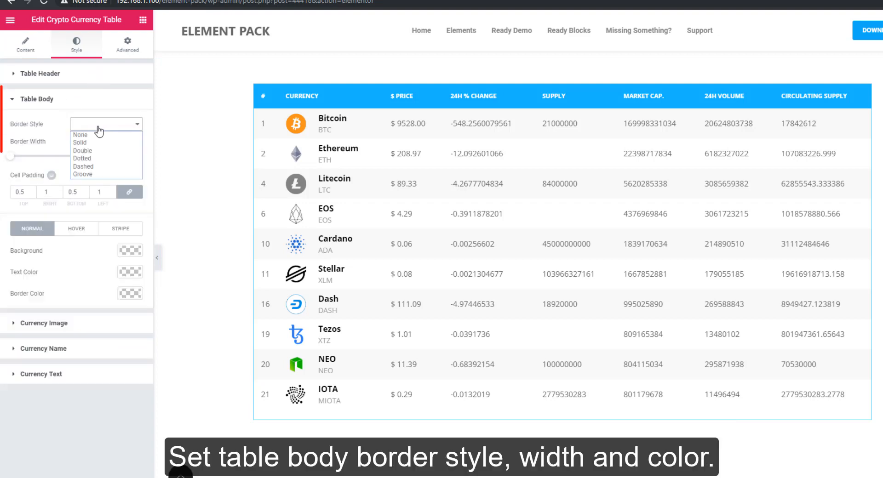
click(91, 158)
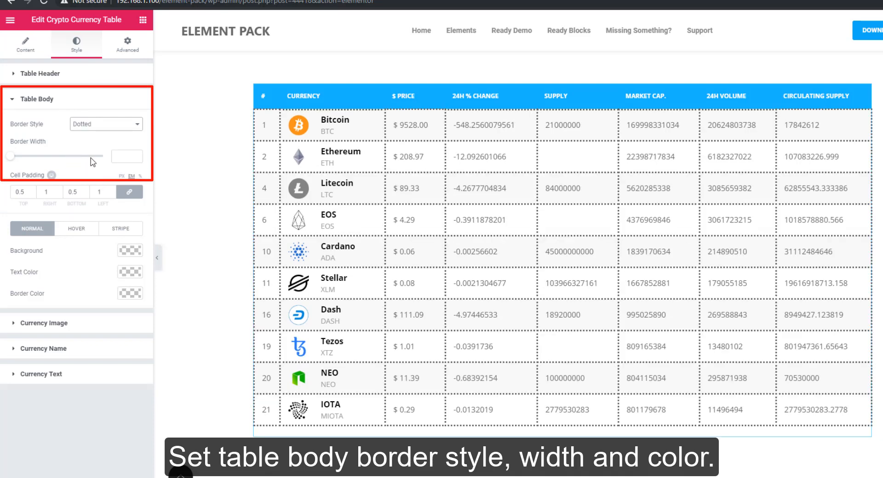
click(94, 125)
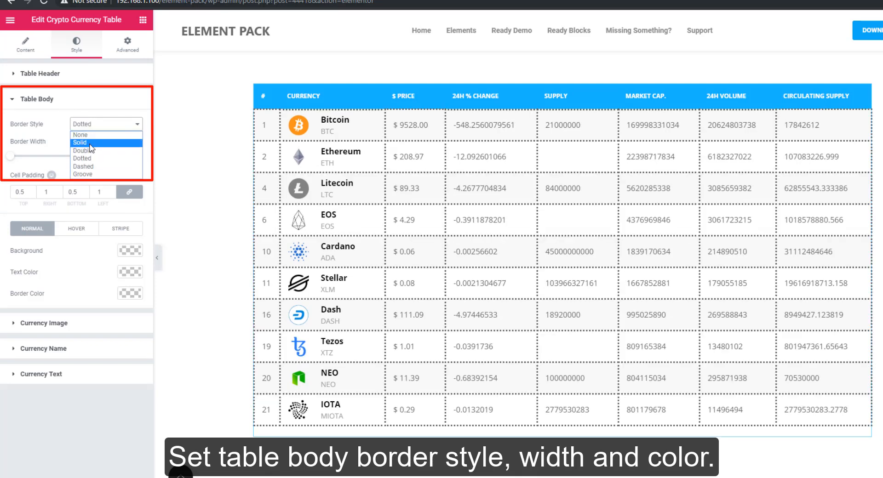
click(80, 142)
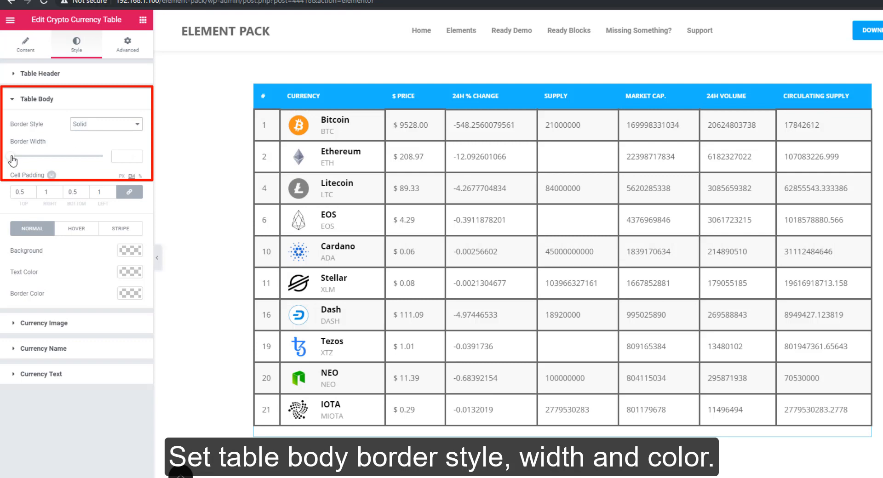
drag(10, 156, 67, 159)
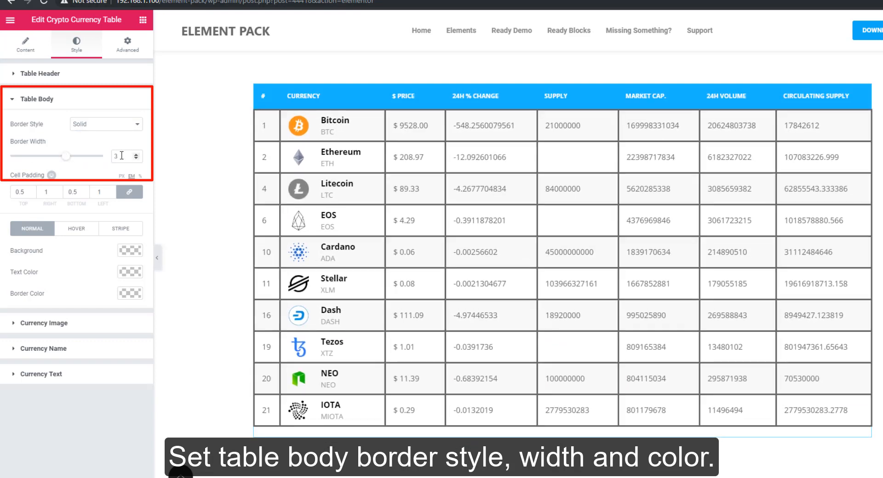
Set the table body's border width to 1 and its normal border color to #19b5fe at a low opacity
drag(122, 155, 113, 155)
text(1)
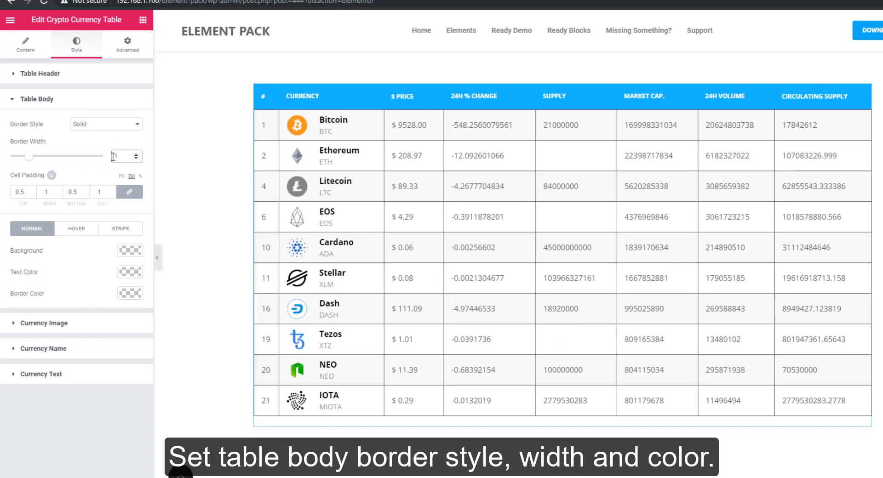
click(126, 296)
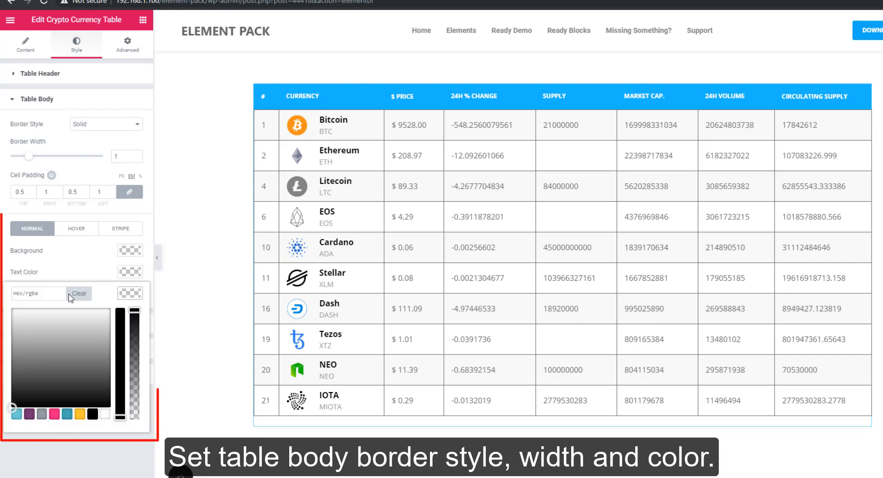
text(#19b5fe)
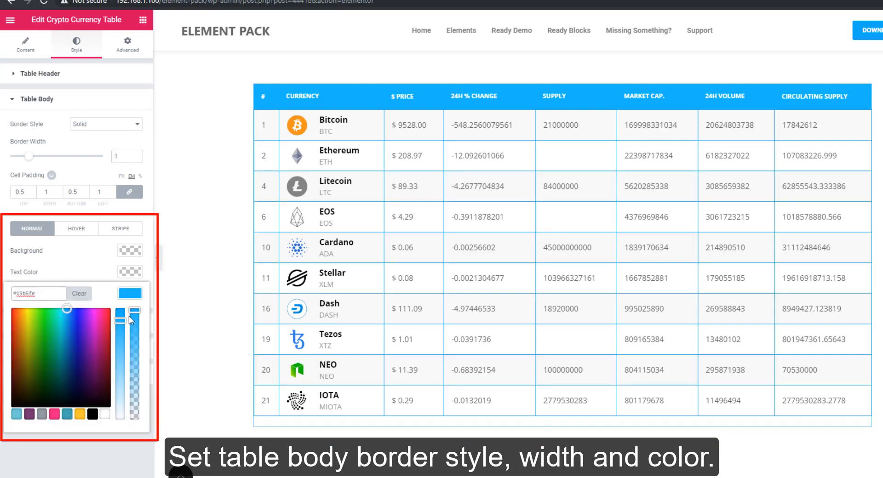
drag(133, 316, 136, 412)
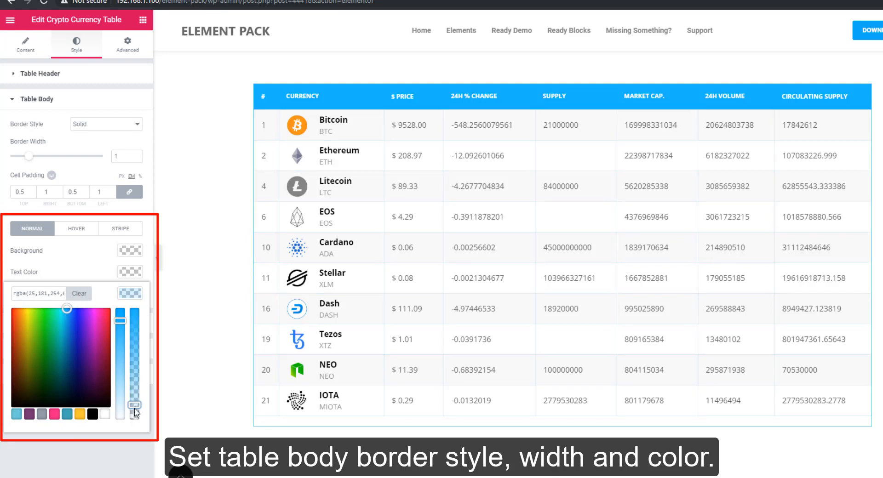
click(133, 295)
Set the table body's hover background color to #19b5fe at a low opacity
click(76, 230)
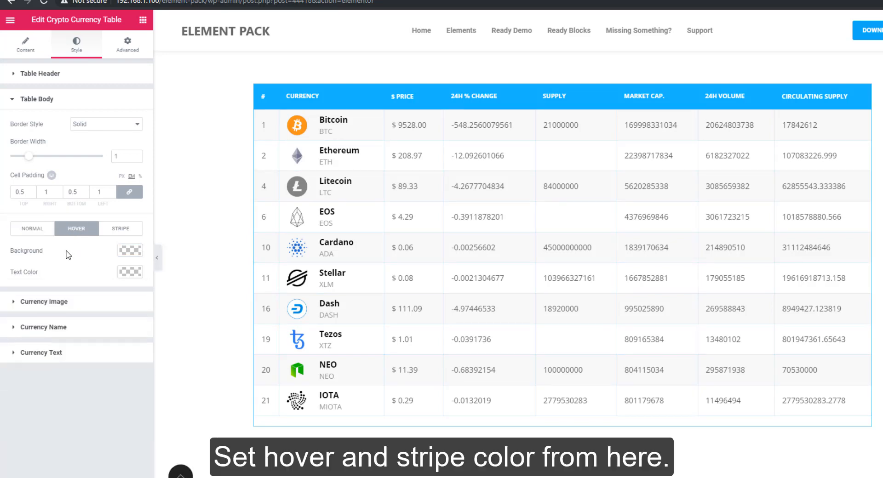
click(129, 251)
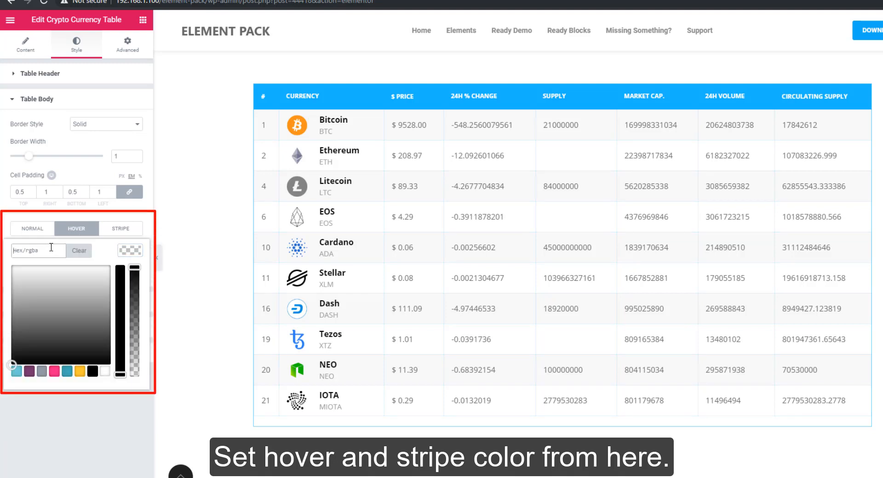
text(#19b5fe)
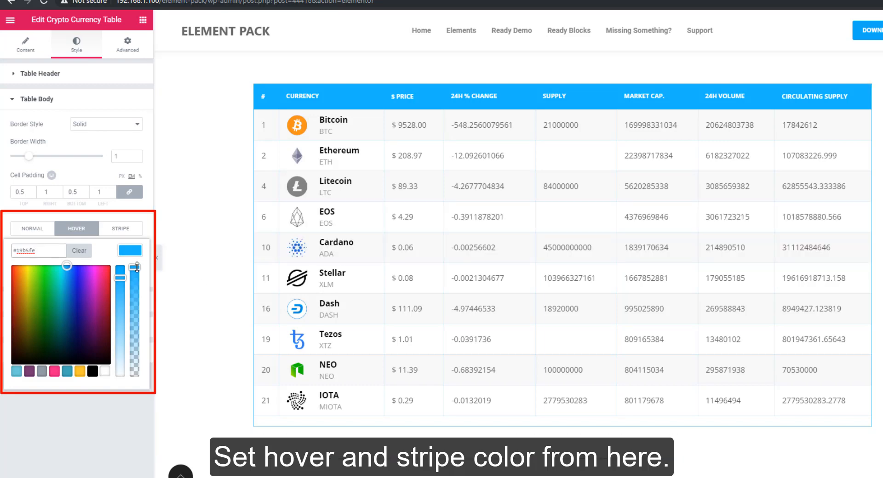
drag(134, 267, 137, 361)
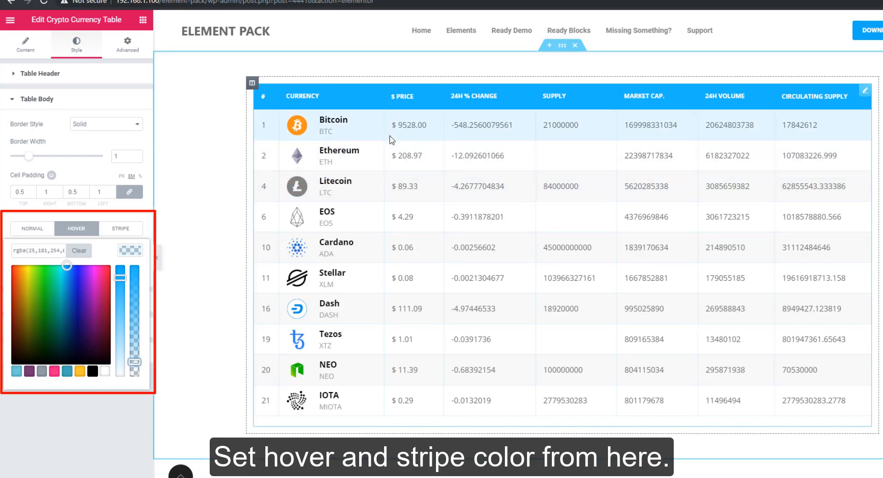
click(166, 237)
Set the table body's stripe background color to #19b5fe at a nearly transparent opacity
click(120, 229)
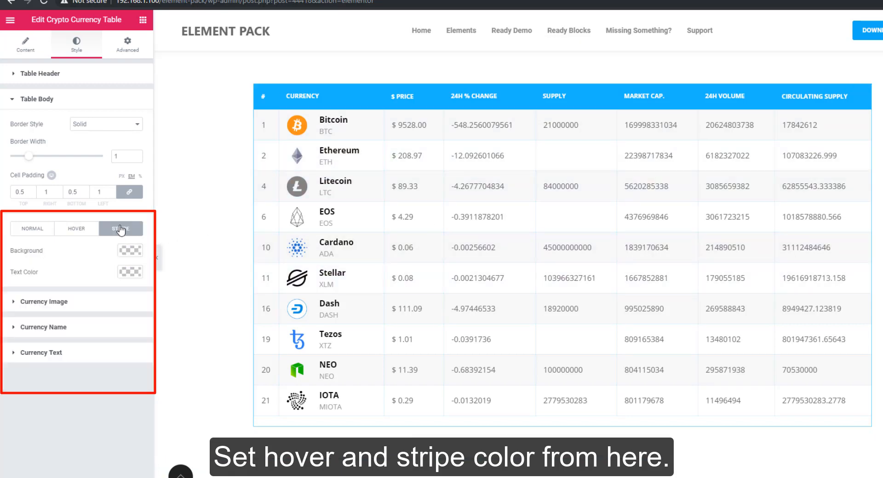
click(132, 250)
click(46, 249)
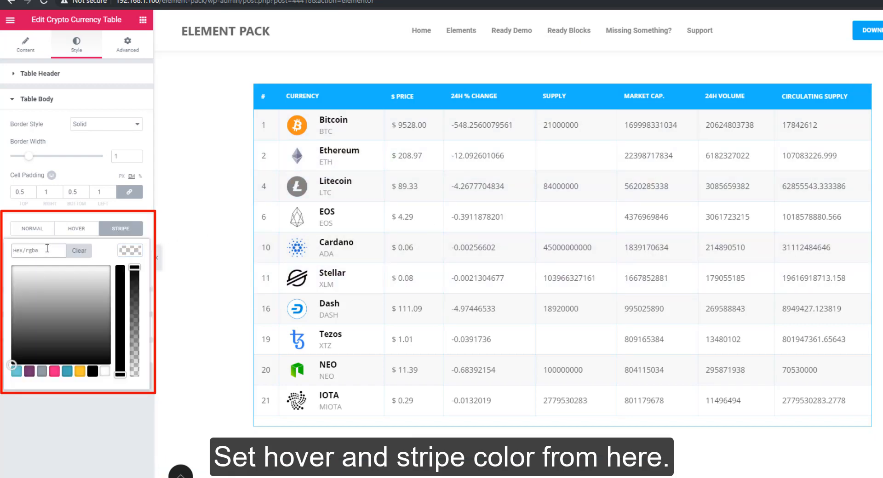
text(#19B5FE)
drag(135, 271, 135, 374)
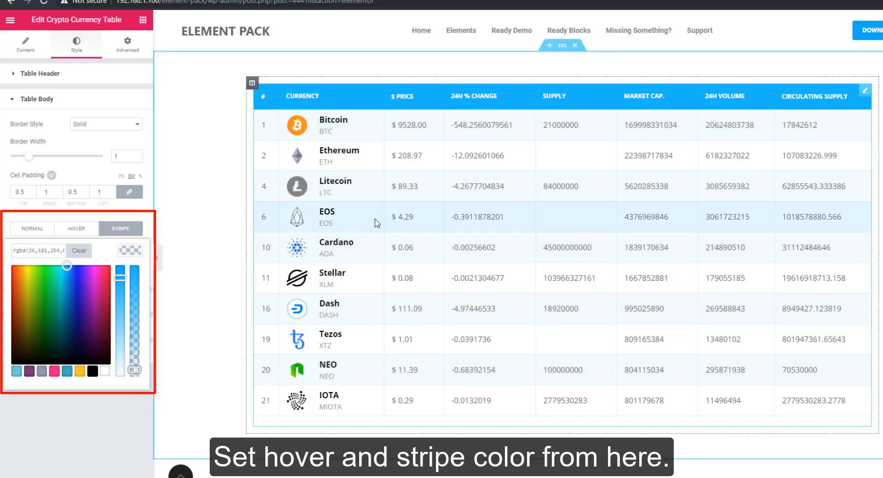
click(125, 249)
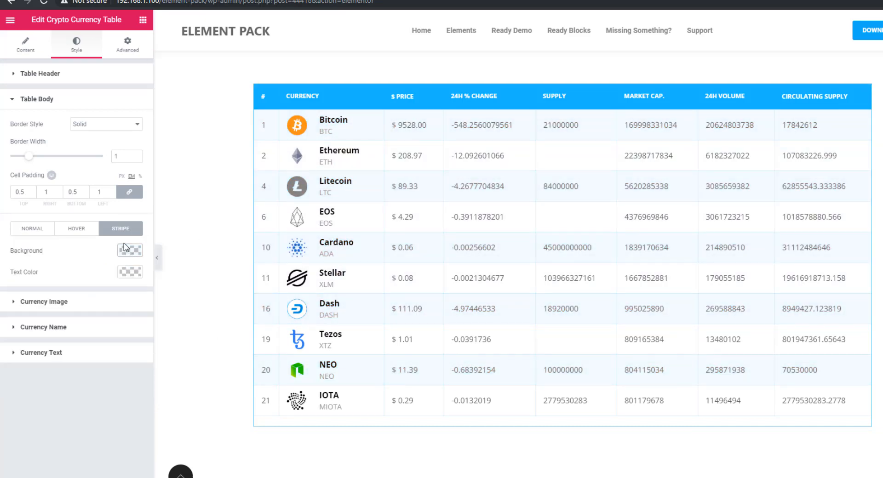
Set the currency image width to 54 and the currency name color to #19b5fe
click(54, 302)
drag(15, 164, 61, 173)
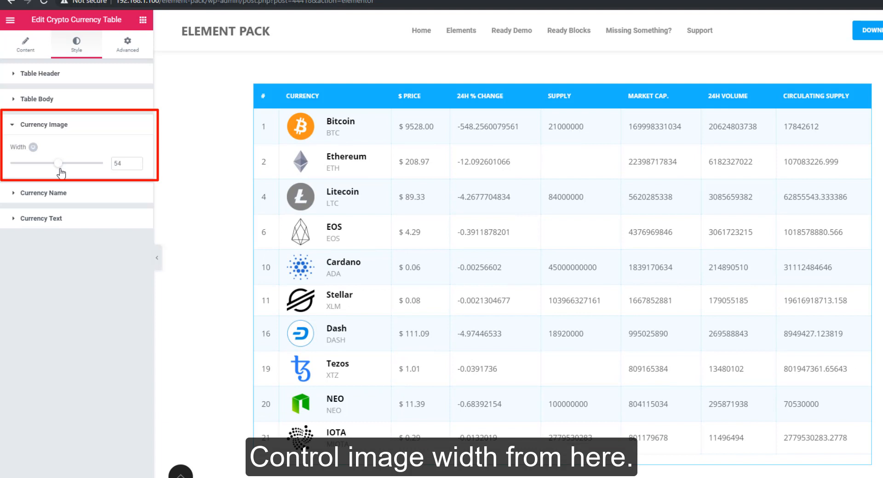
click(56, 199)
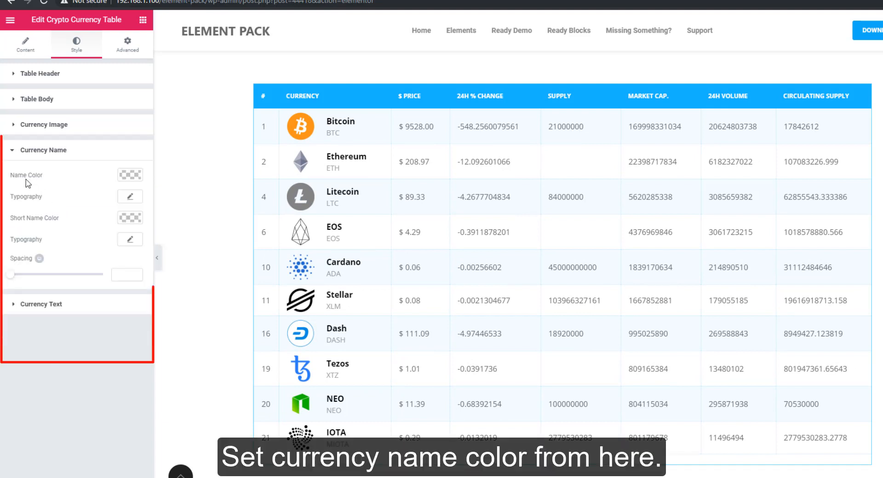
click(130, 175)
click(56, 175)
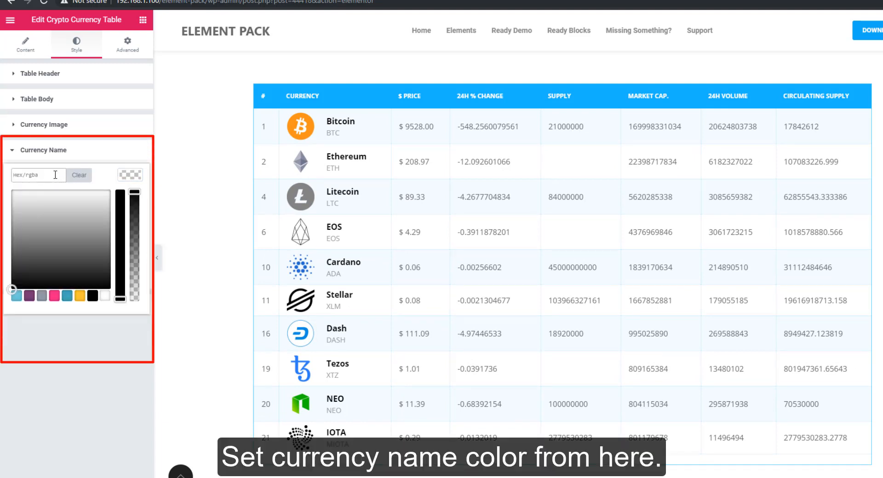
key(ctrl+v)
click(130, 178)
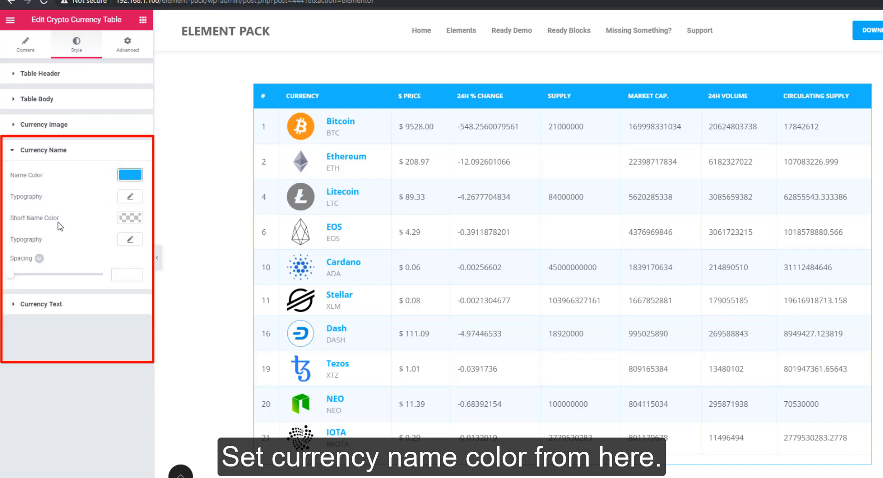
Set the currency short name color to #19b5fe and the currency name spacing to 25
click(130, 218)
click(55, 218)
text(#19b5fe)
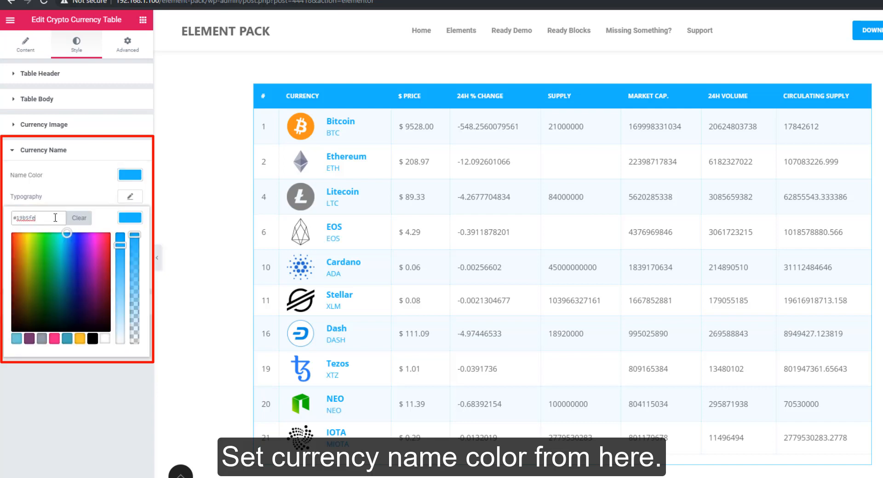
click(124, 221)
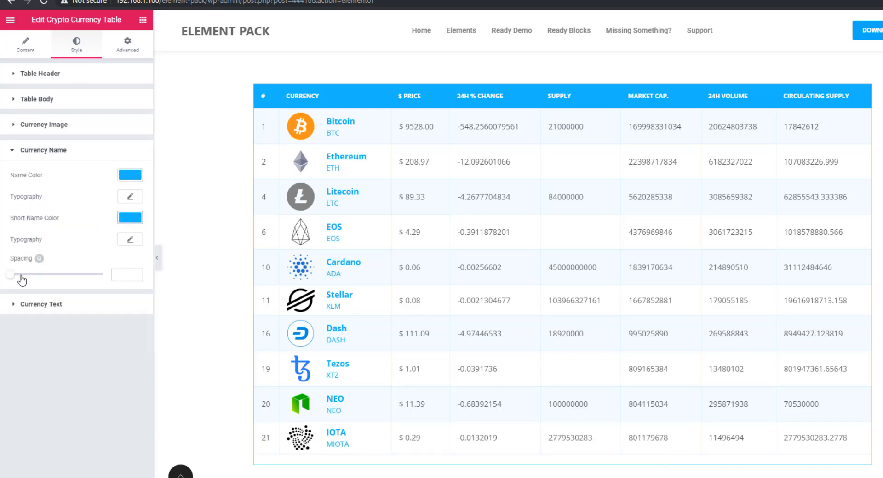
drag(10, 275, 36, 283)
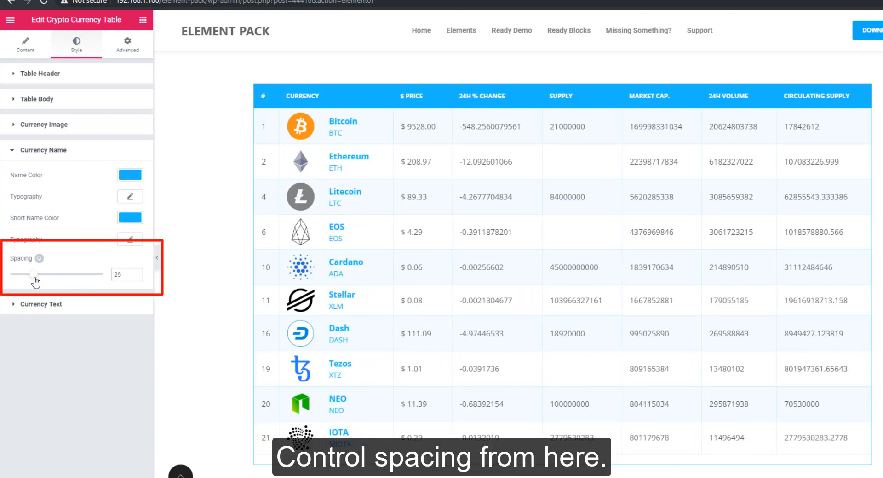
Try yellow (#ffc72f) as the currency text color, and set it to the purple preset (#763572)
click(36, 305)
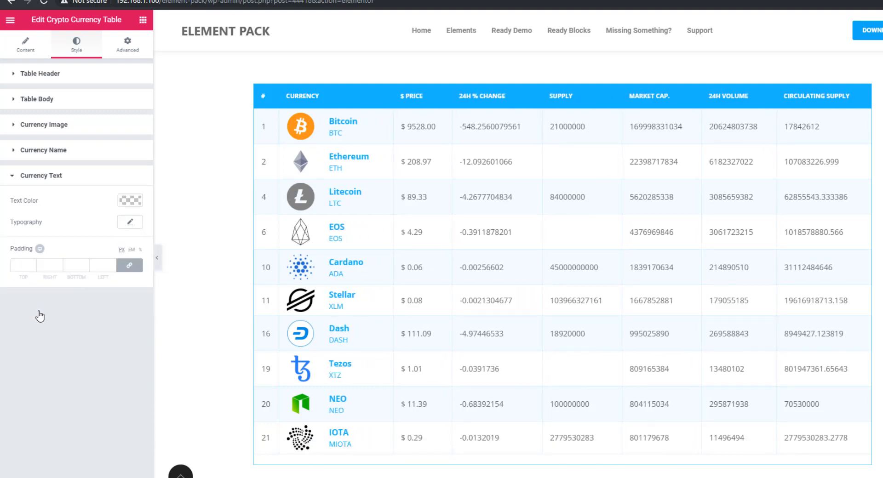
click(130, 200)
click(80, 321)
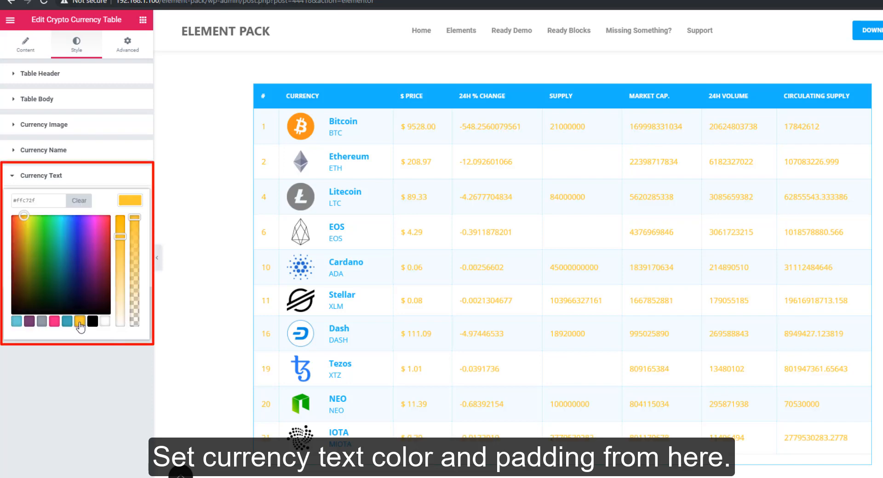
click(30, 322)
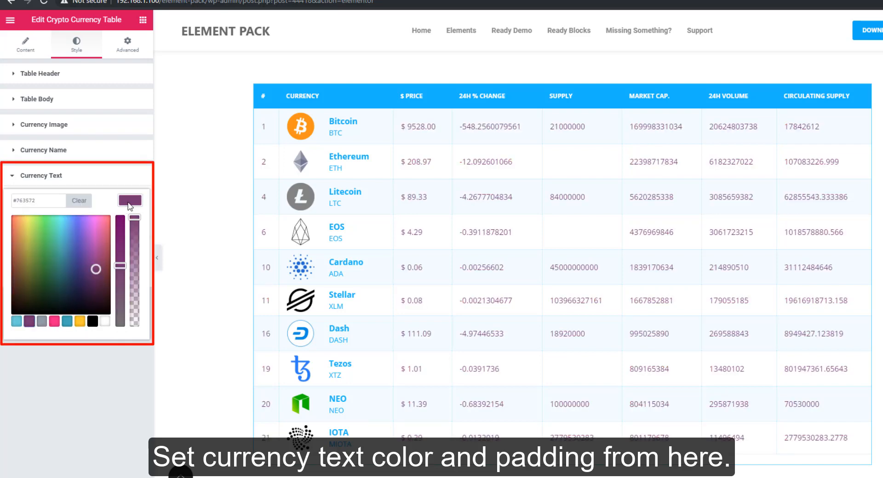
click(128, 203)
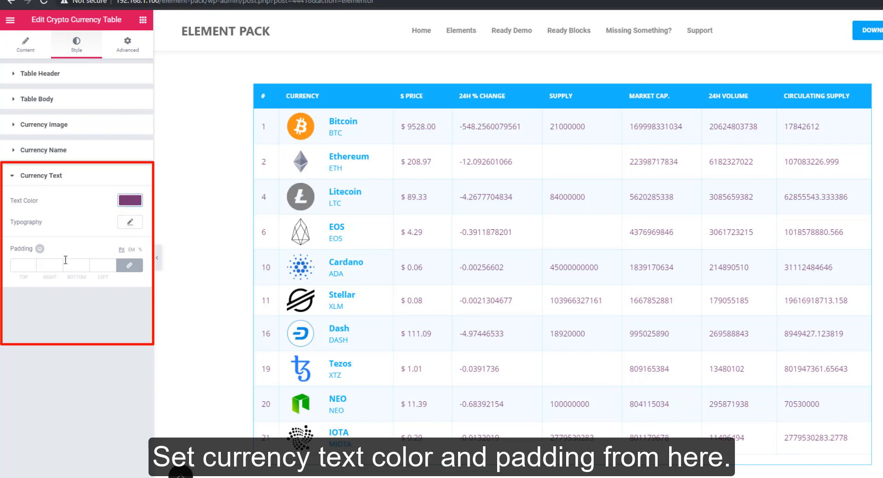
Set the currency text padding to 10 px on all four sides with the values linked
click(23, 266)
click(130, 267)
click(19, 266)
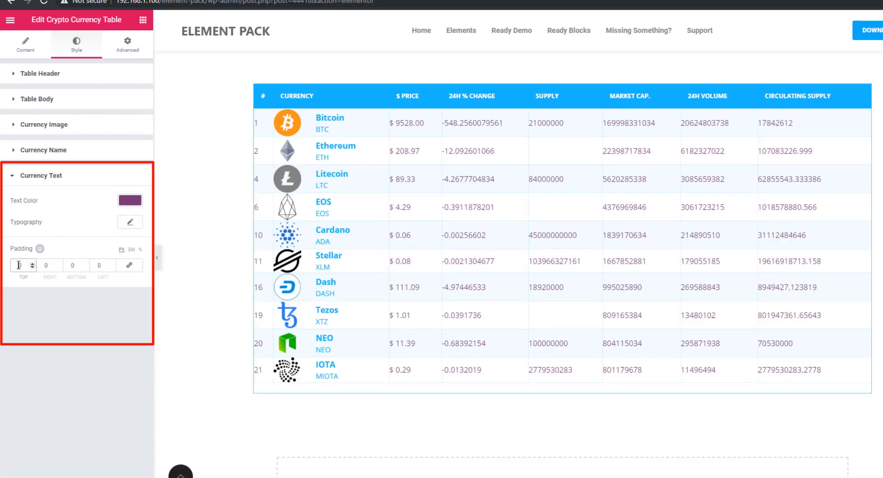
text(10)
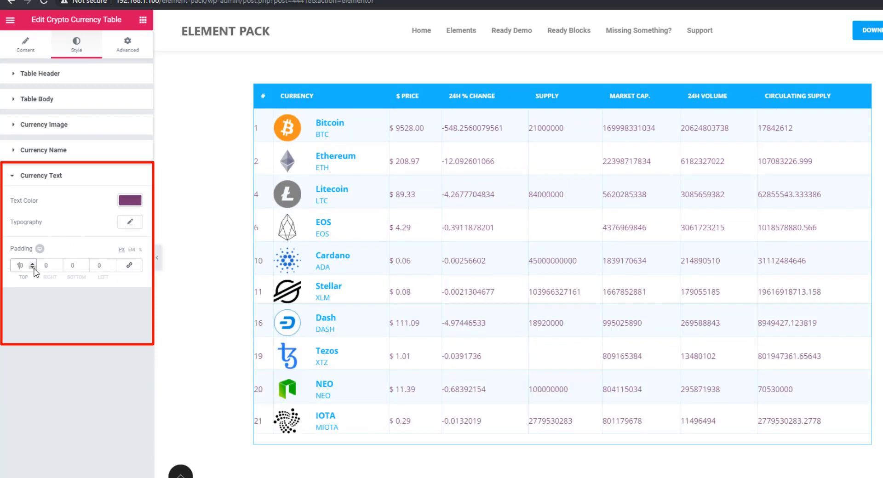
click(130, 266)
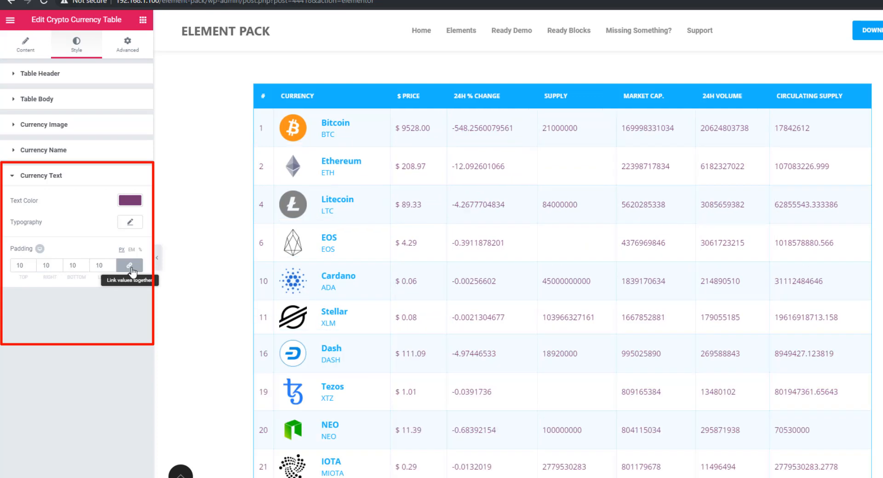
Try linked currency text paddings of 9 and 14 px, and set all sides back to 10 px
click(32, 265)
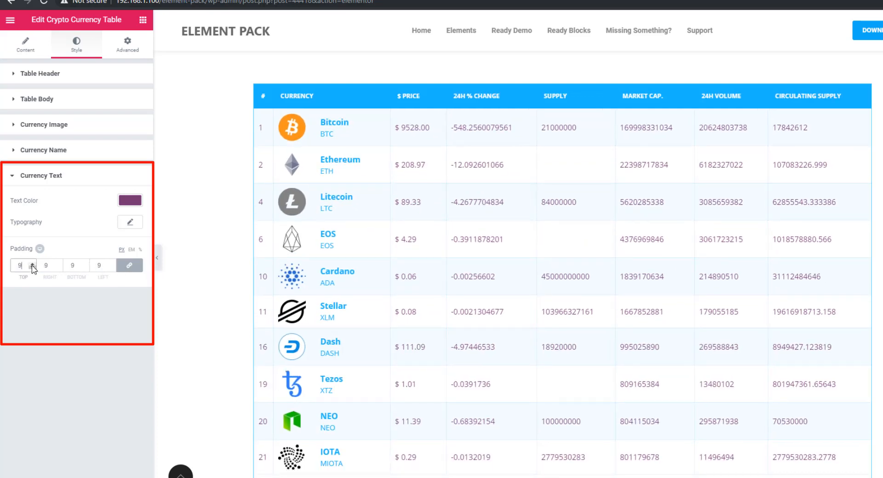
click(33, 265)
click(32, 265)
click(33, 265)
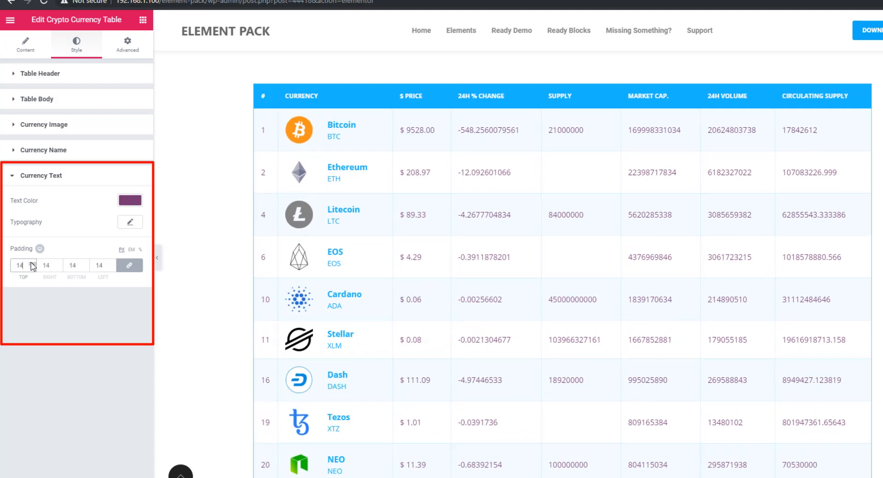
text(10)
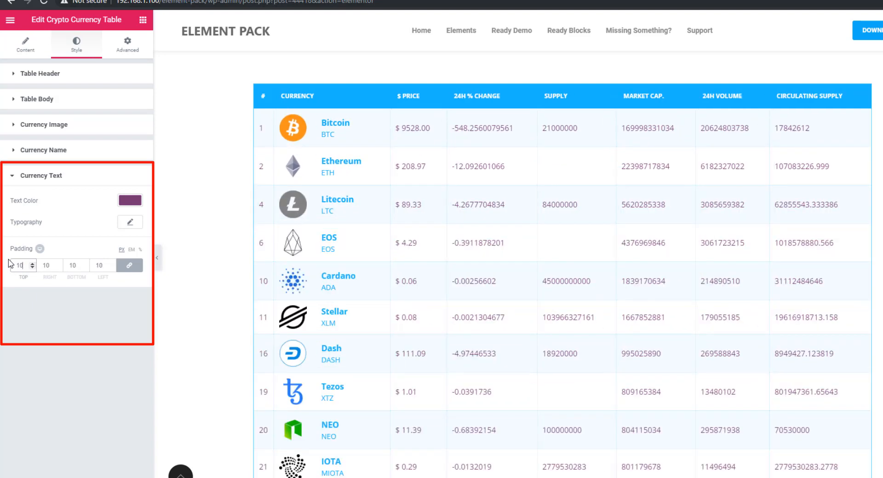
Hide the widget editing panel to preview the whole styled currency table on the page
scroll(167, 245, down, 2)
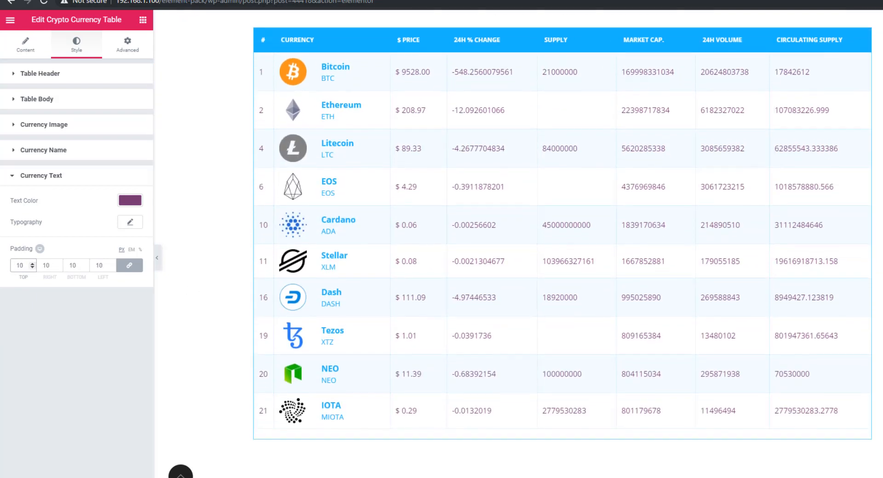
click(158, 258)
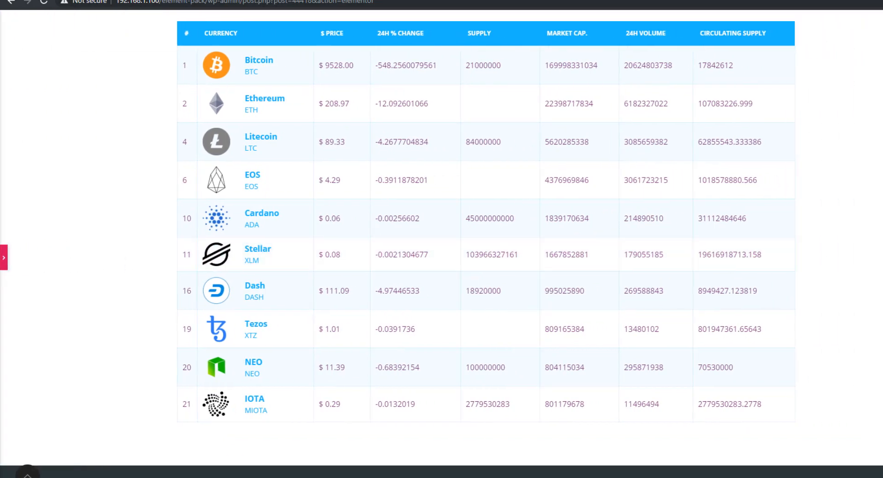